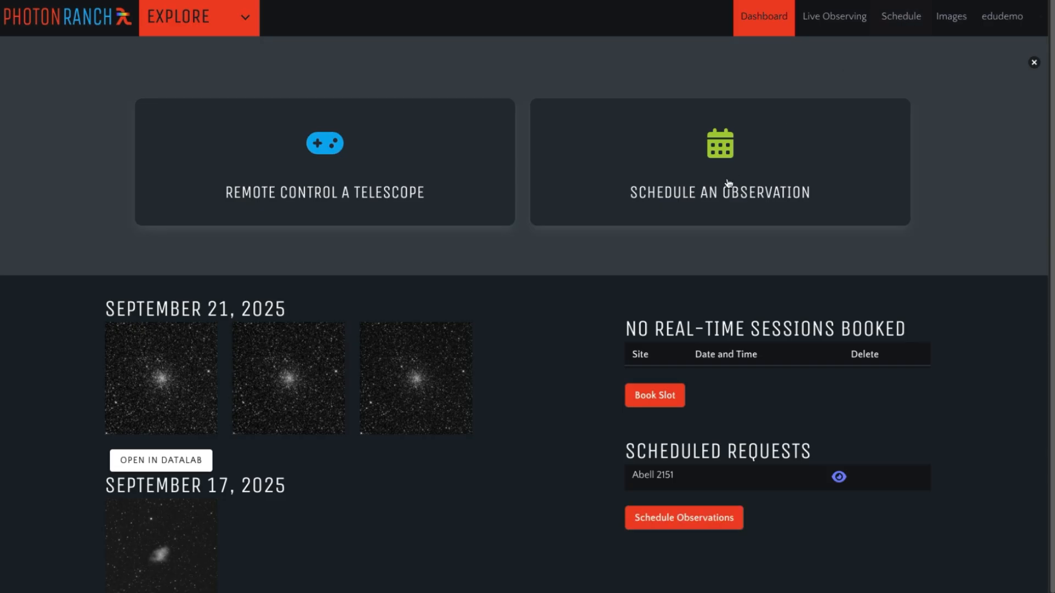
- Start scheduling an observation in Suggestions mode with a date range of 6 to 12 October 2025
{"action": "left_click", "coordinate": [716, 145]}
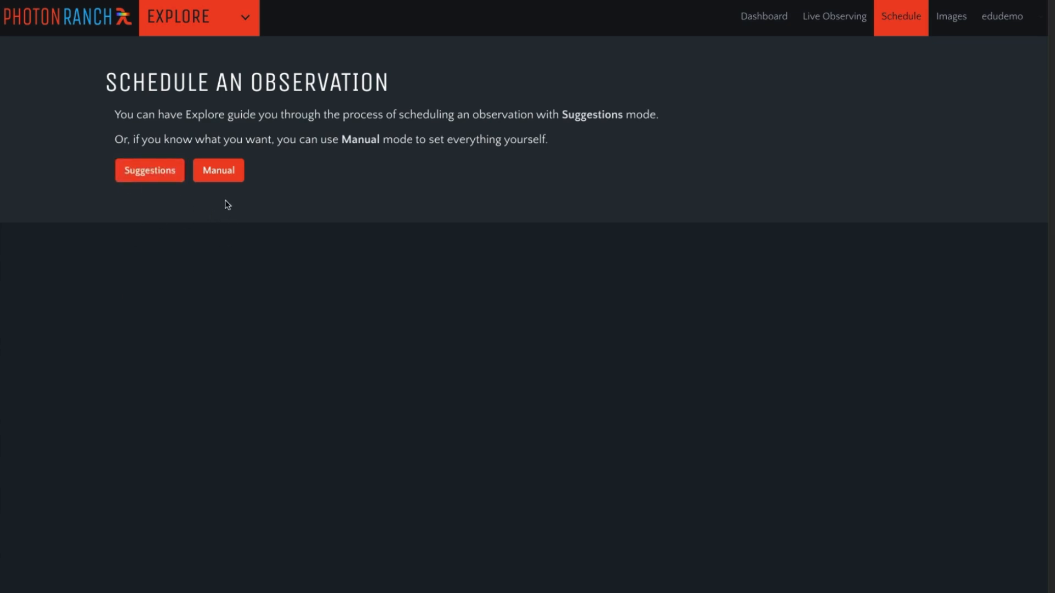
{"action": "left_click", "coordinate": [144, 174]}
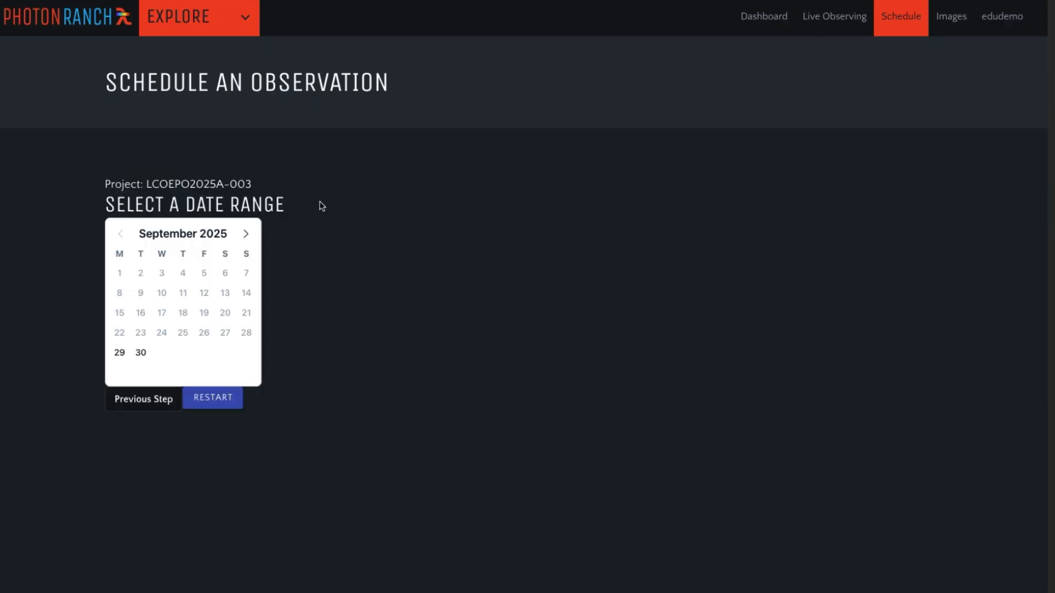
{"action": "left_click", "coordinate": [245, 233]}
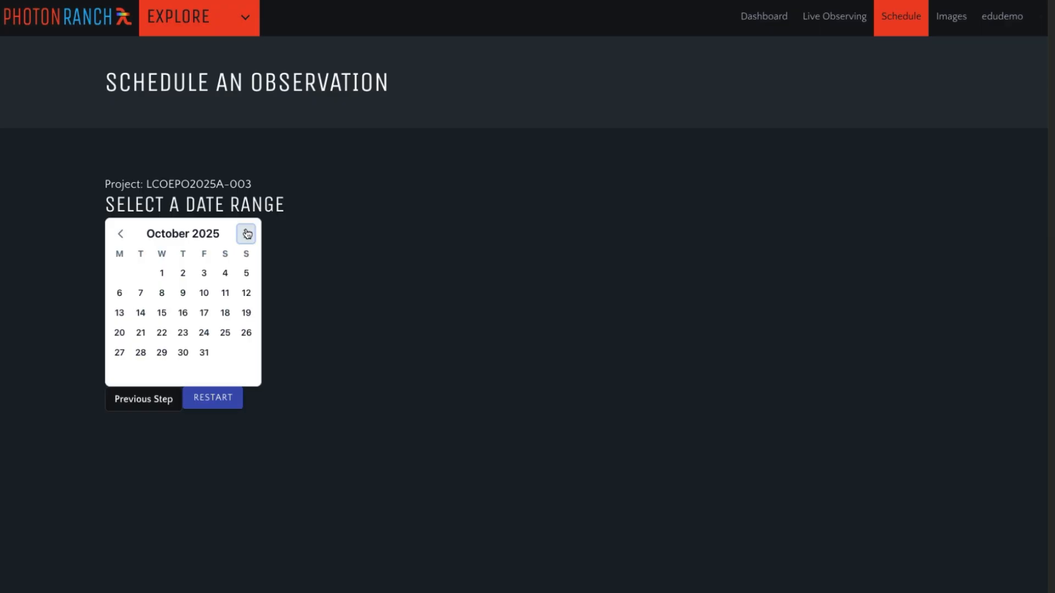
{"action": "left_click", "coordinate": [120, 292]}
{"action": "left_click", "coordinate": [245, 293]}
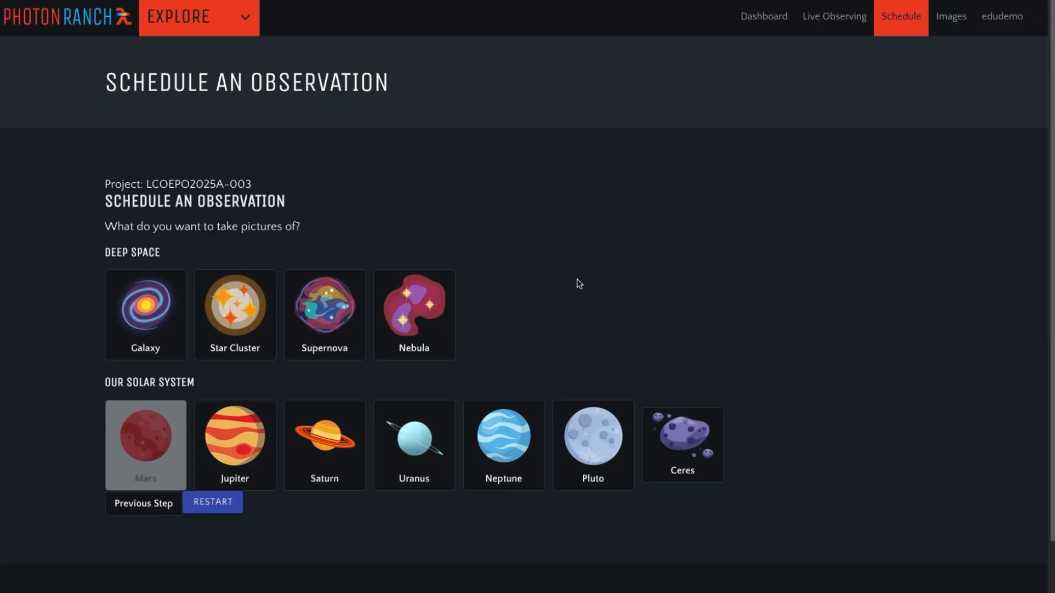
- Choose a galaxy as the object type, shuffle the suggested targets and select M110
{"action": "left_click", "coordinate": [165, 313]}
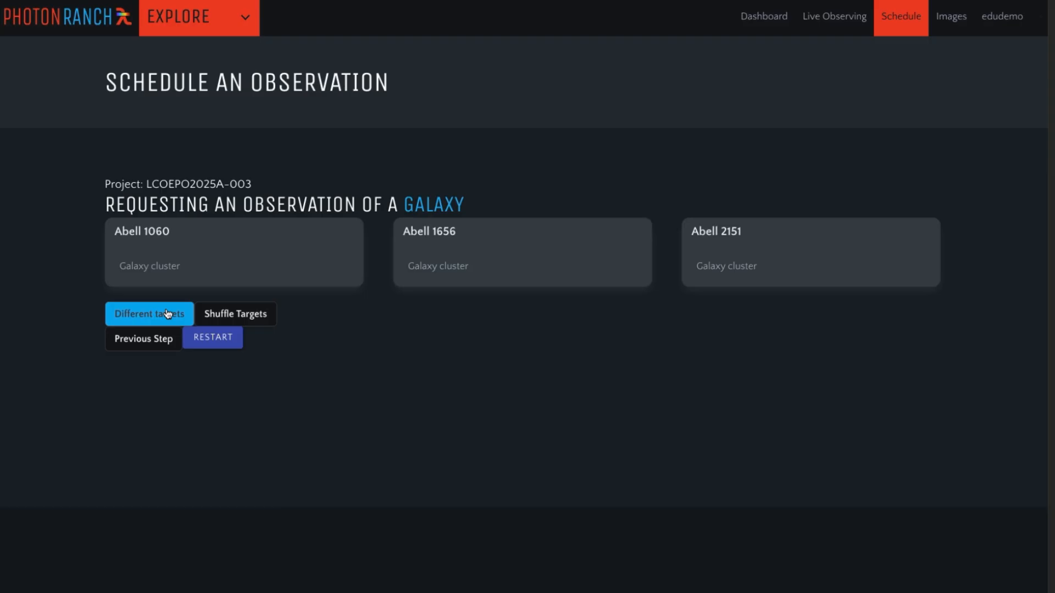
{"action": "left_click", "coordinate": [249, 317]}
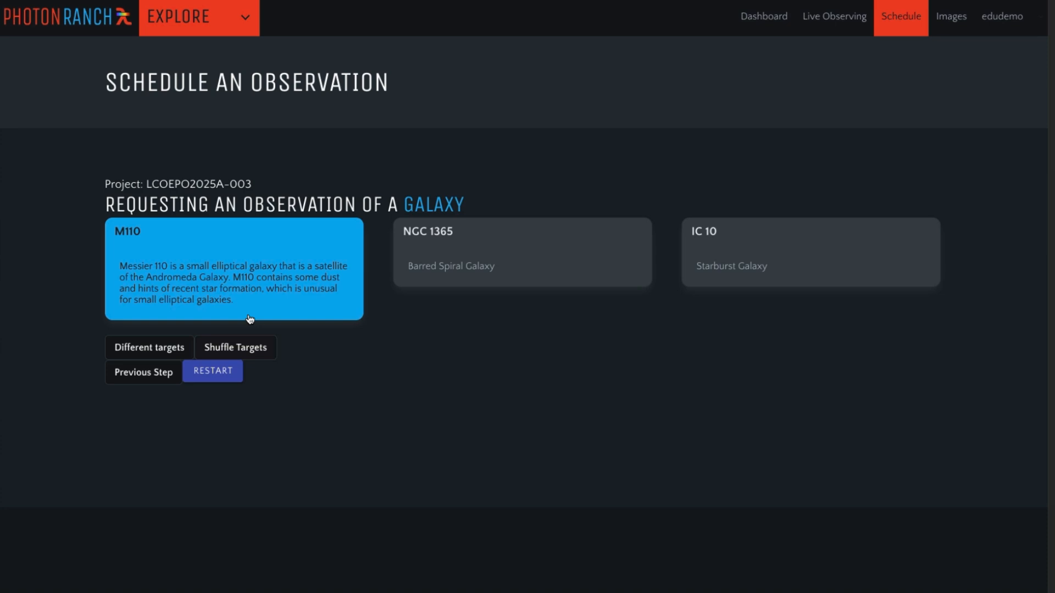
{"action": "left_click", "coordinate": [137, 352]}
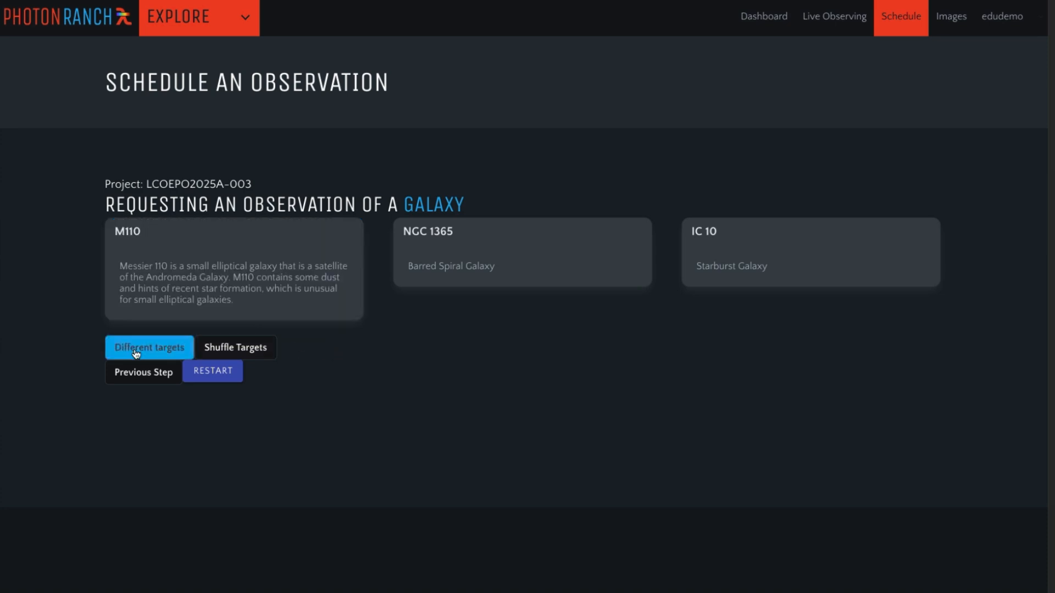
{"action": "left_click", "coordinate": [235, 269]}
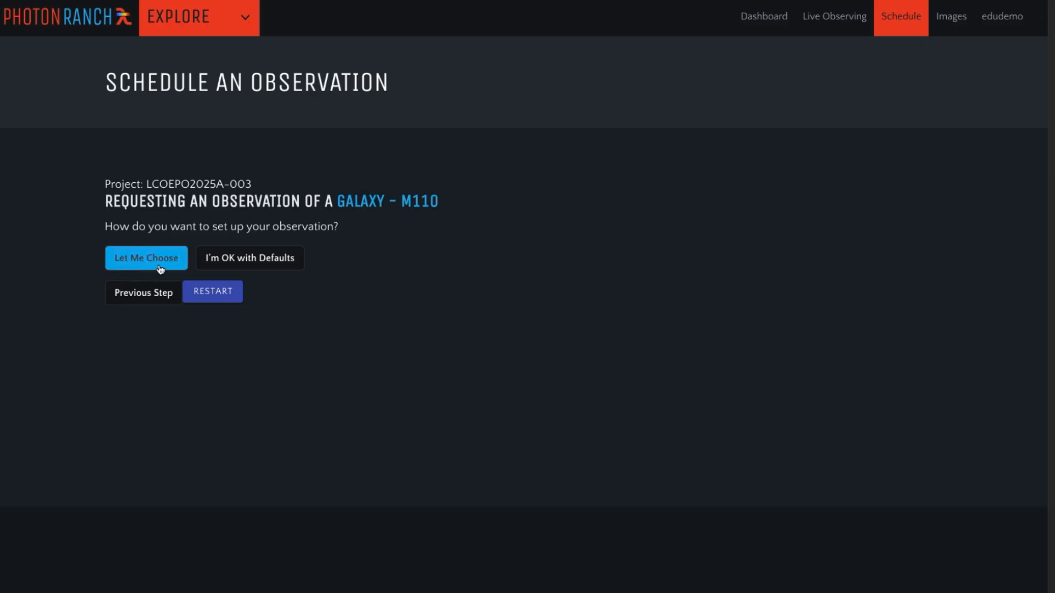
{"action": "left_click", "coordinate": [276, 263]}
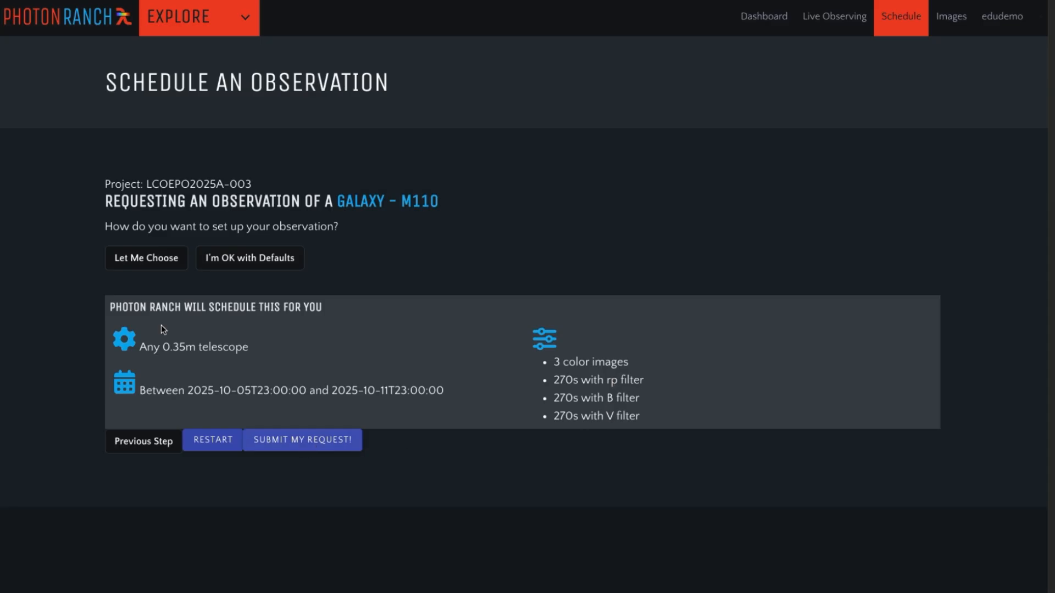
{"action": "left_click", "coordinate": [132, 262]}
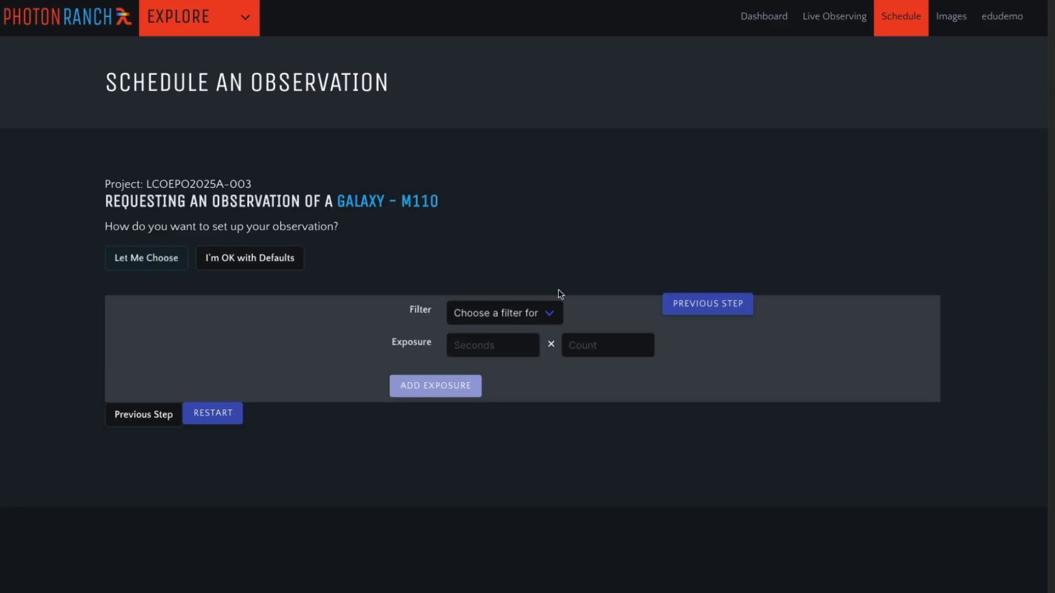
{"action": "left_click", "coordinate": [540, 317]}
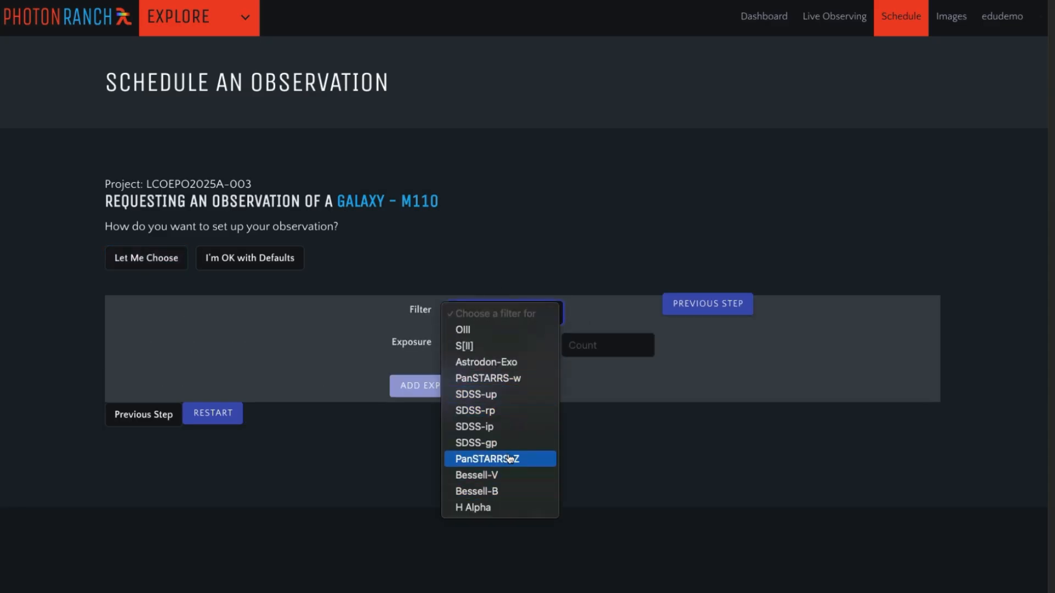
{"action": "left_click", "coordinate": [128, 282]}
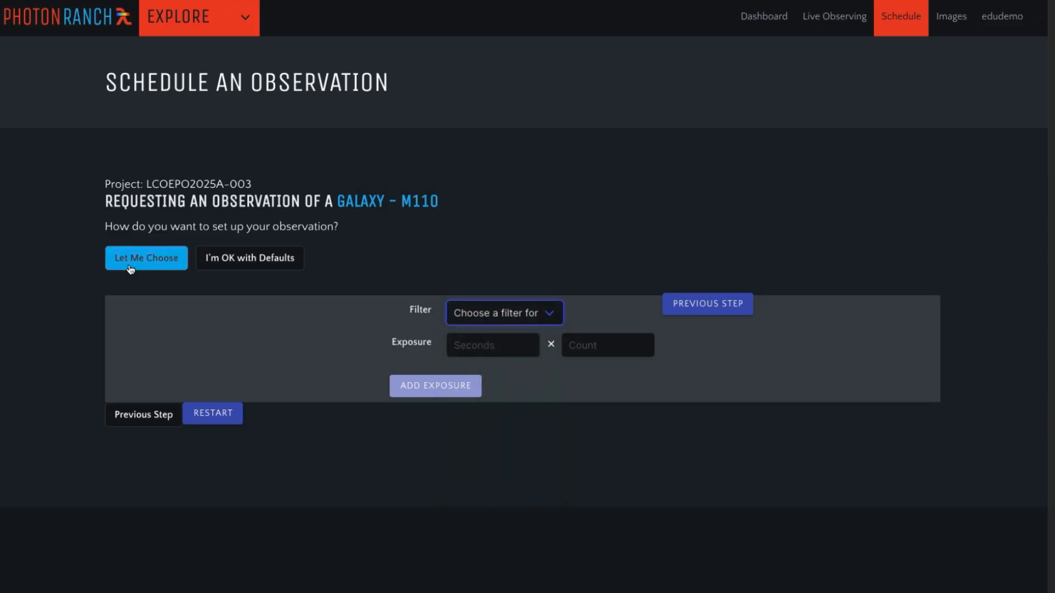
- Accept the default observation setup for M110 and submit the request
{"action": "left_click", "coordinate": [261, 265]}
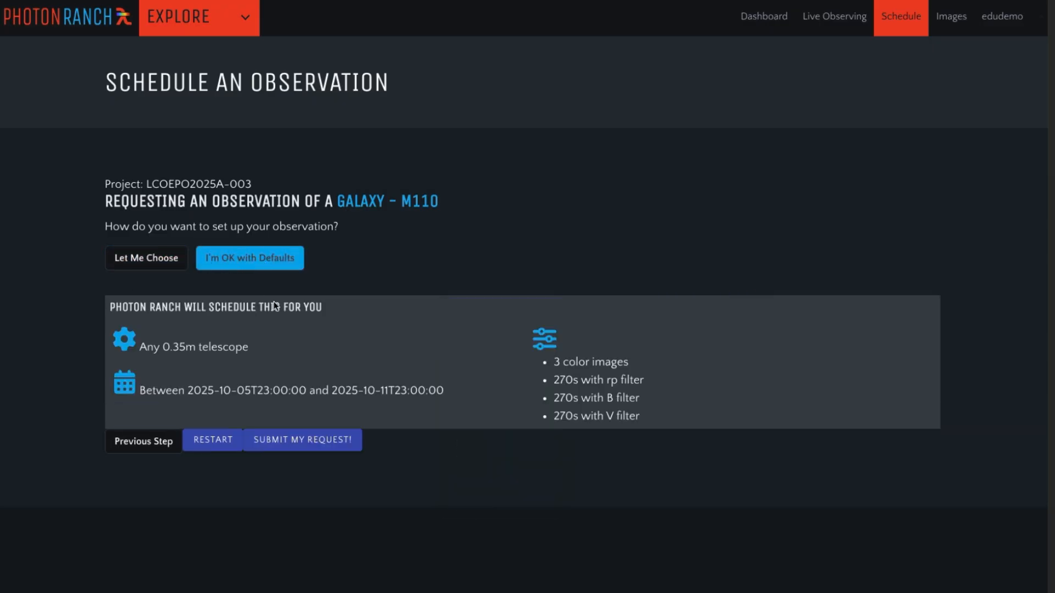
{"action": "left_click", "coordinate": [308, 446]}
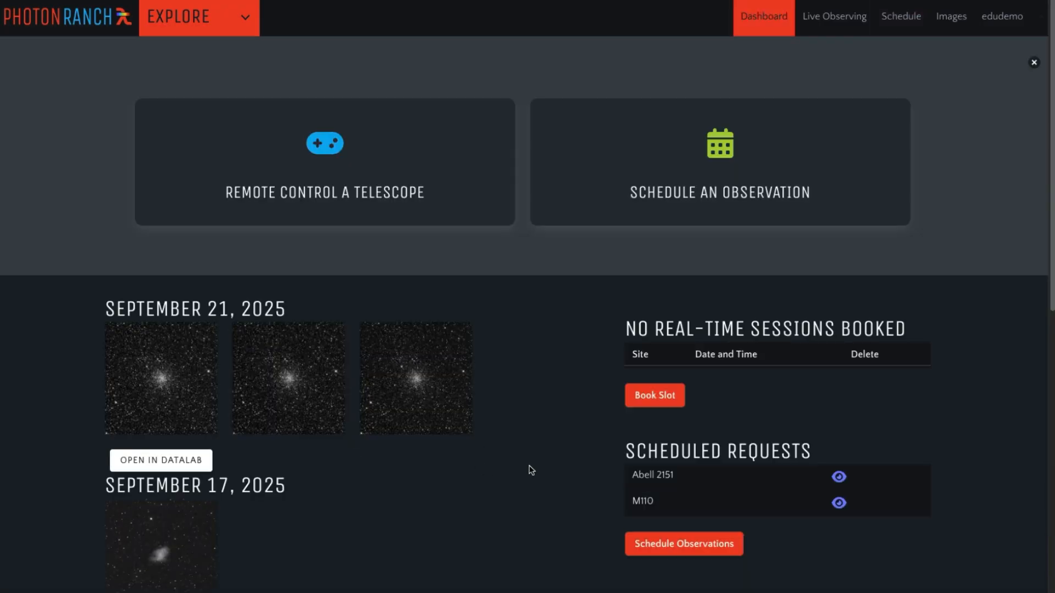
- View the details of the scheduled M110 request and return to the dashboard
{"action": "scroll", "coordinate": [531, 469], "scroll_direction": "down", "scroll_amount": 1}
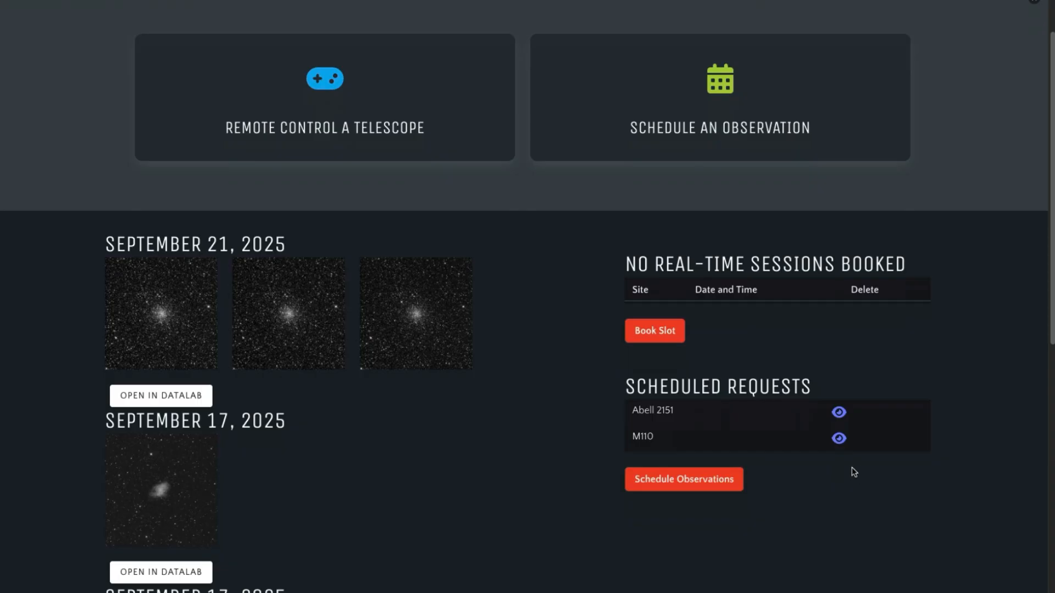
{"action": "left_click", "coordinate": [839, 439]}
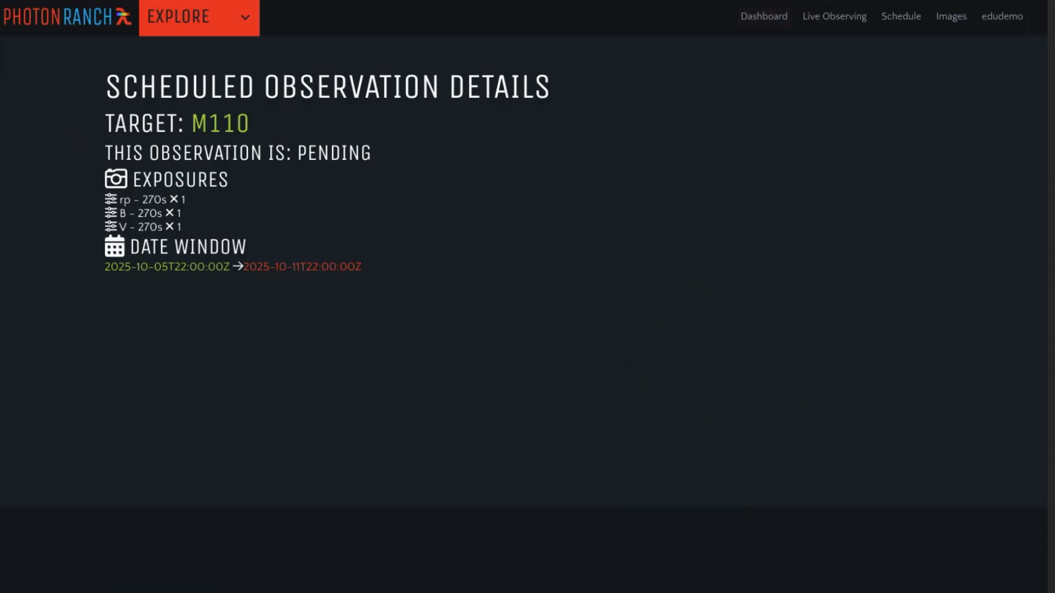
{"action": "key", "text": "alt+Left"}
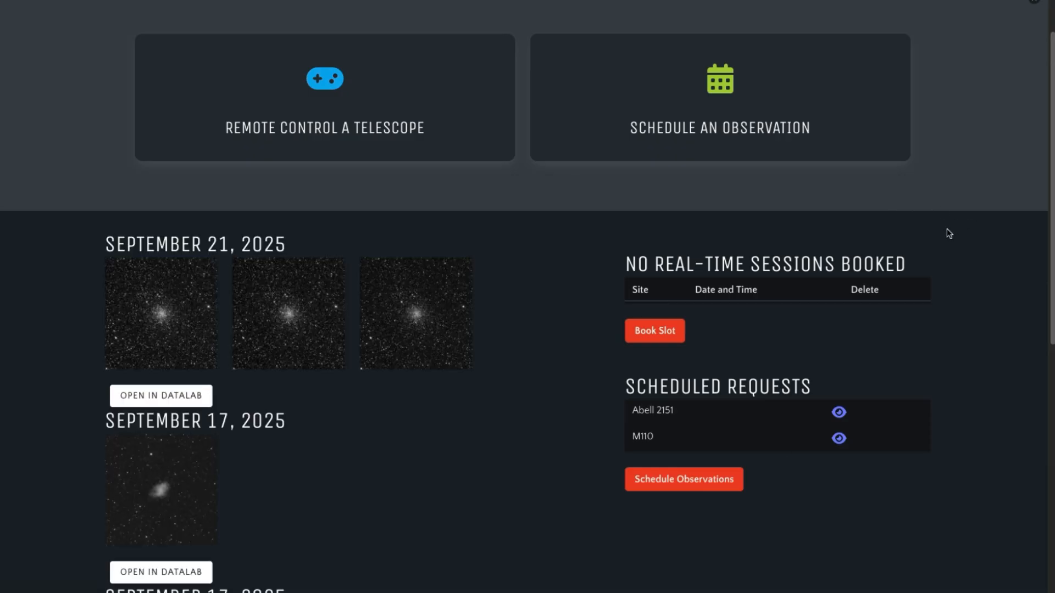
- Start a manual observation request for an outer space object with a date range of 6 to 12 October 2025
{"action": "left_click", "coordinate": [711, 85]}
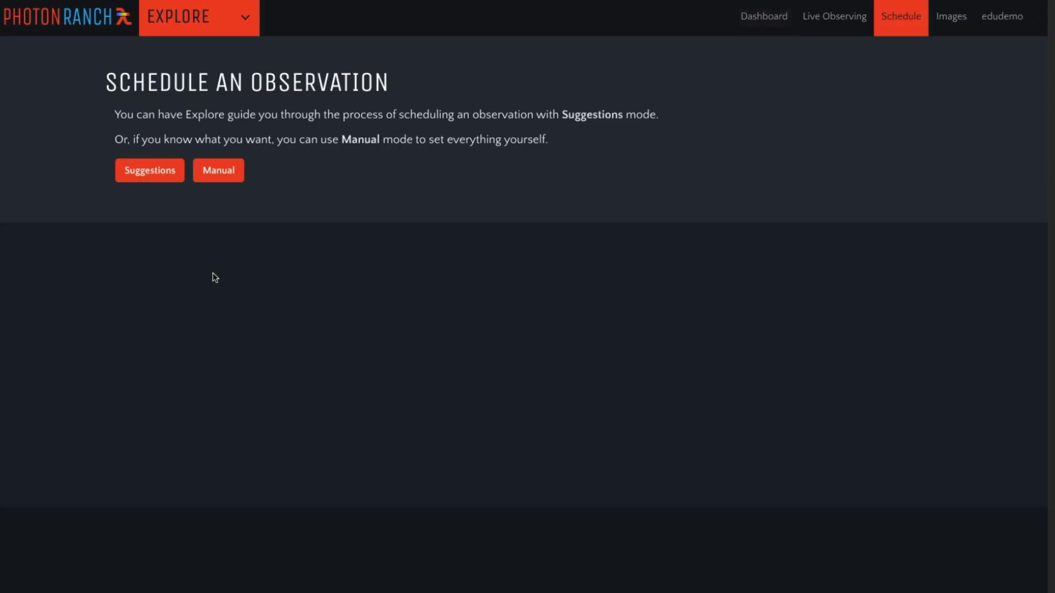
{"action": "left_click", "coordinate": [222, 173]}
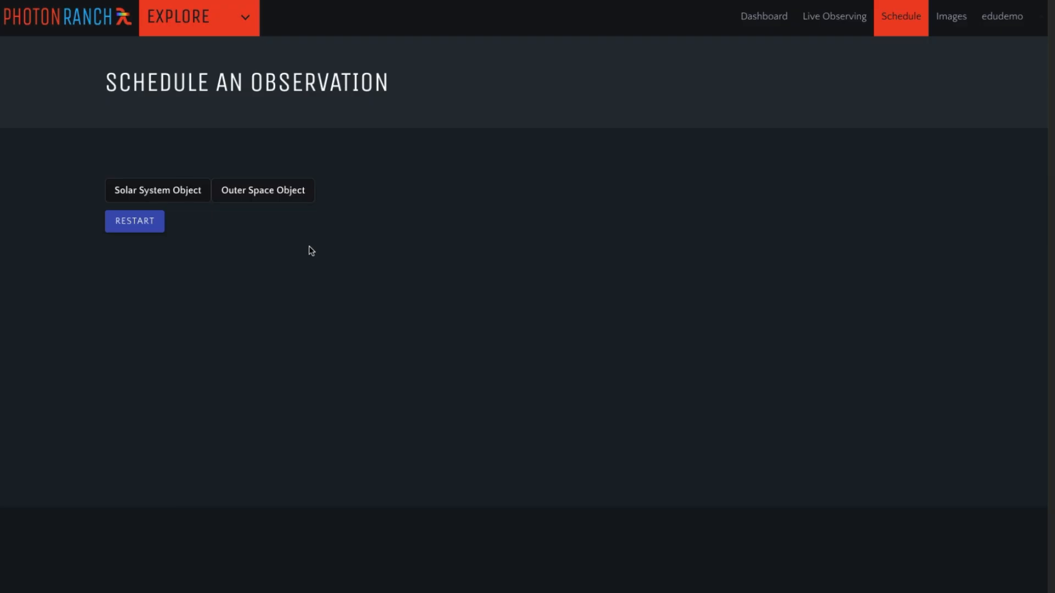
{"action": "left_click", "coordinate": [263, 196]}
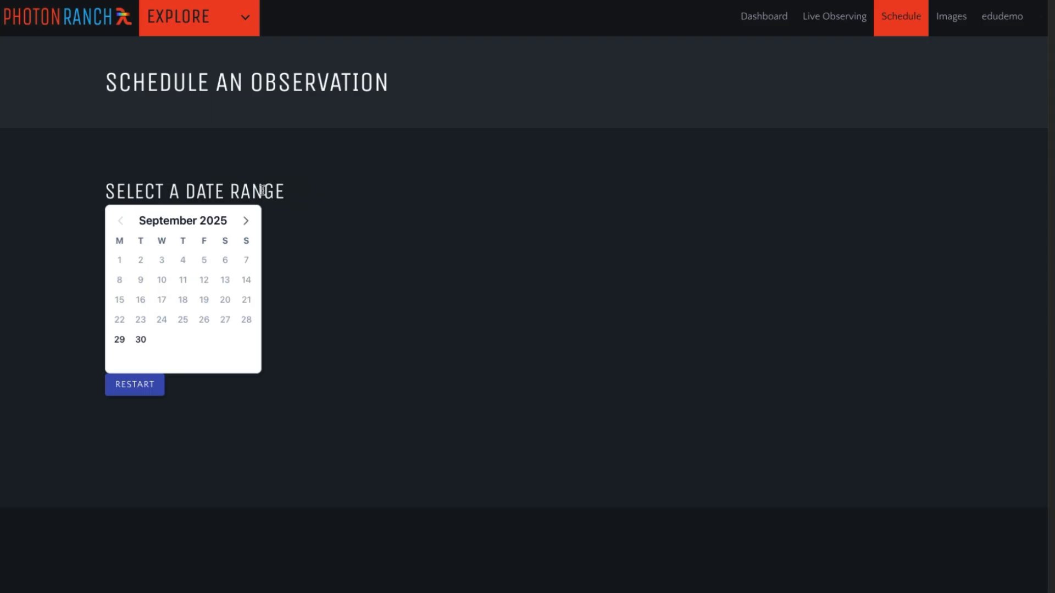
{"action": "left_click", "coordinate": [245, 221]}
{"action": "left_click", "coordinate": [119, 280]}
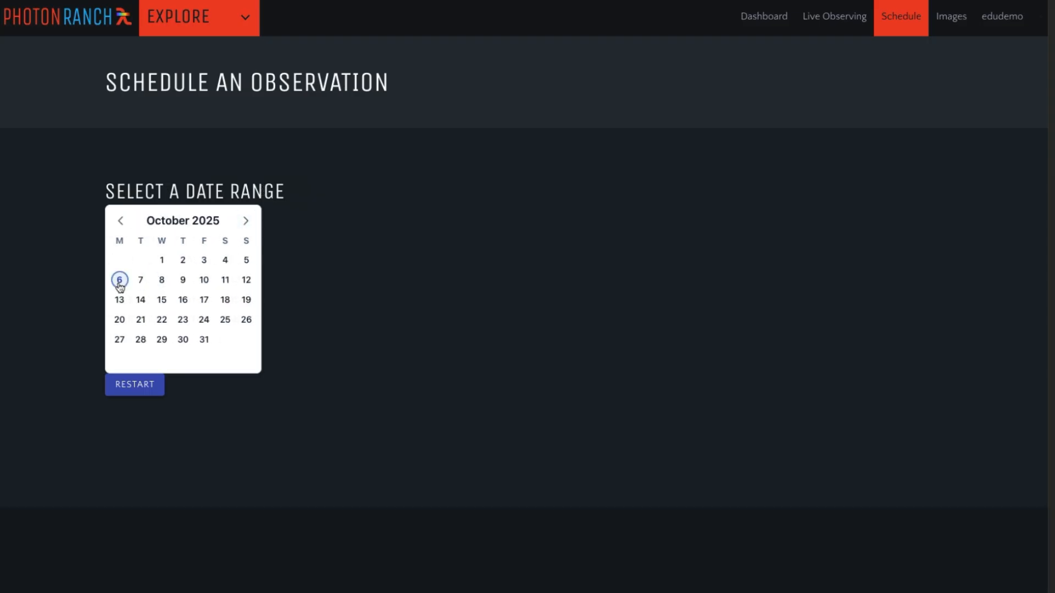
{"action": "left_click", "coordinate": [245, 281]}
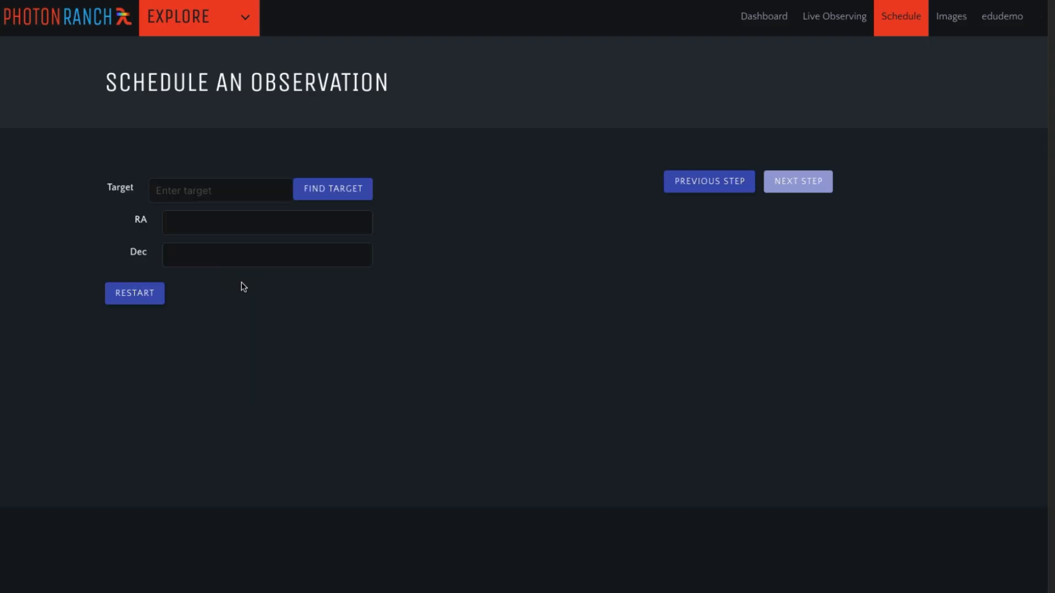
- Look up the coordinates of target m1 and continue to the exposure settings
{"action": "left_click", "coordinate": [185, 186]}
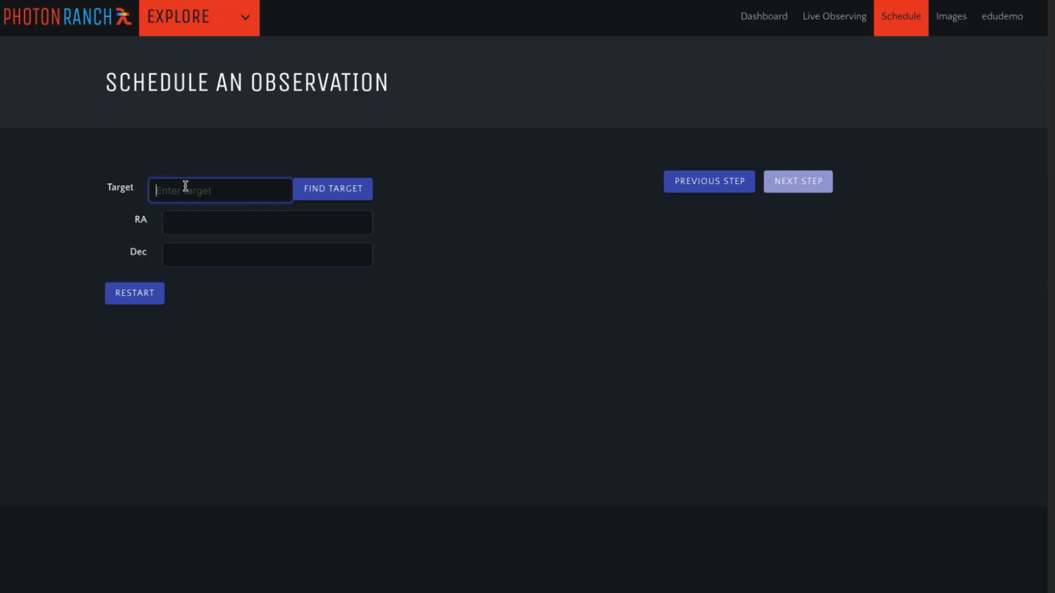
{"action": "type", "text": "m1"}
{"action": "left_click", "coordinate": [334, 196]}
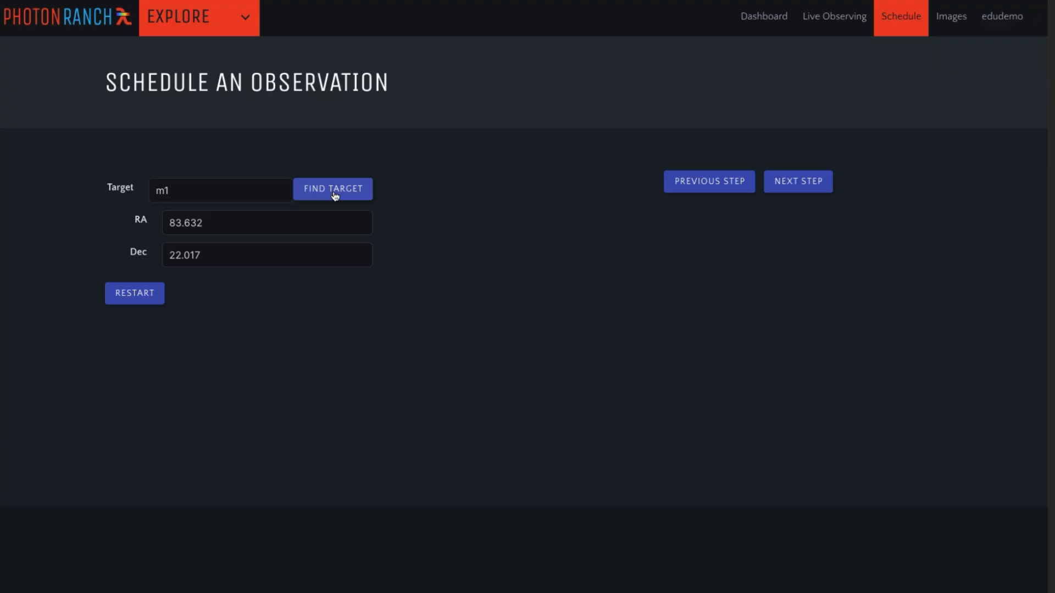
{"action": "left_click", "coordinate": [803, 185]}
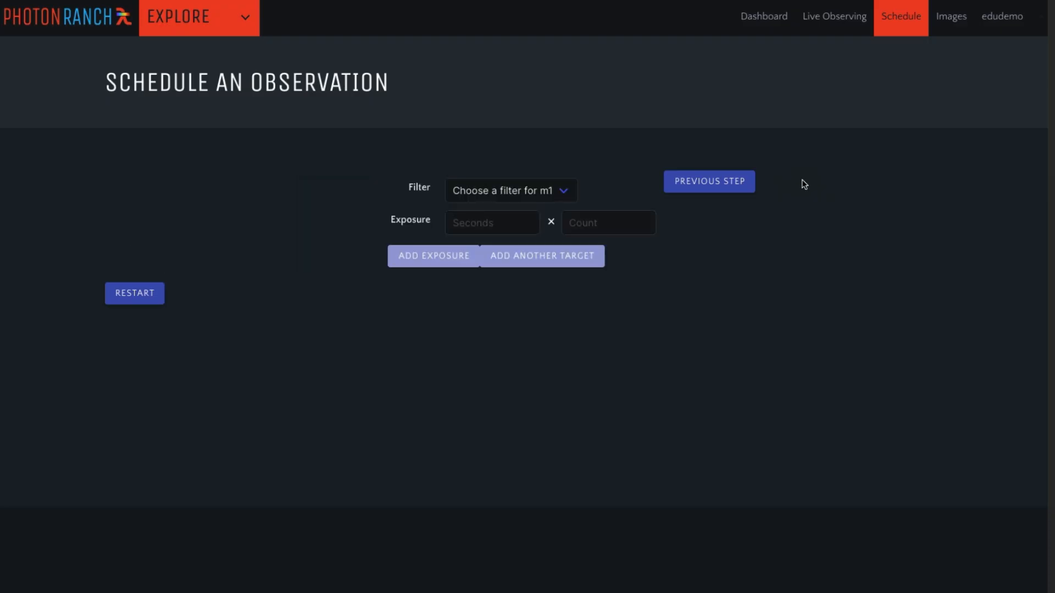
- Add one 120-second exposure with the PanSTARRS-w filter for m1
{"action": "left_click", "coordinate": [499, 196]}
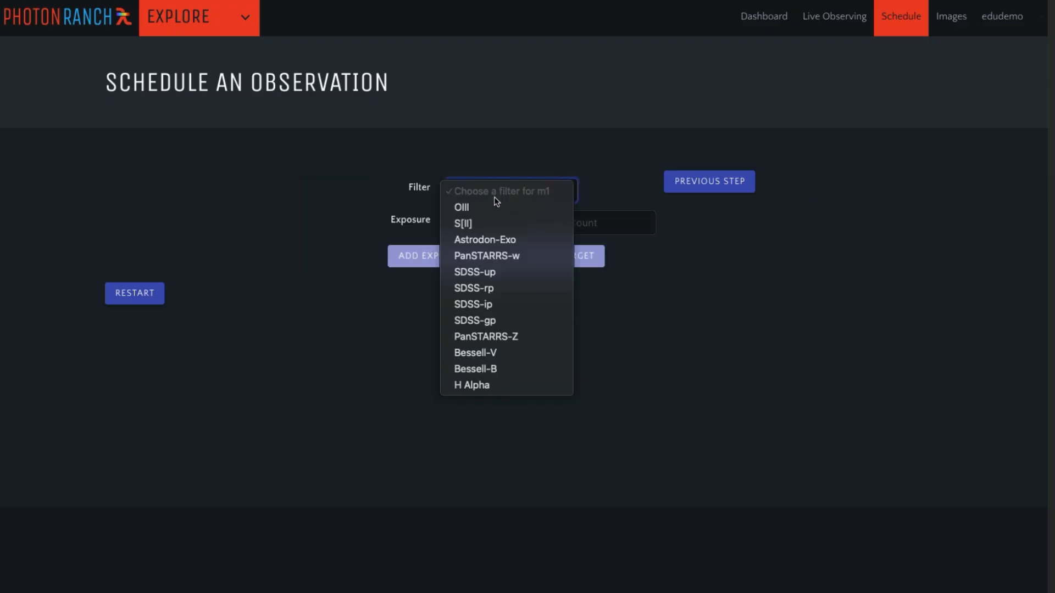
{"action": "left_click", "coordinate": [475, 256]}
{"action": "left_click", "coordinate": [471, 225]}
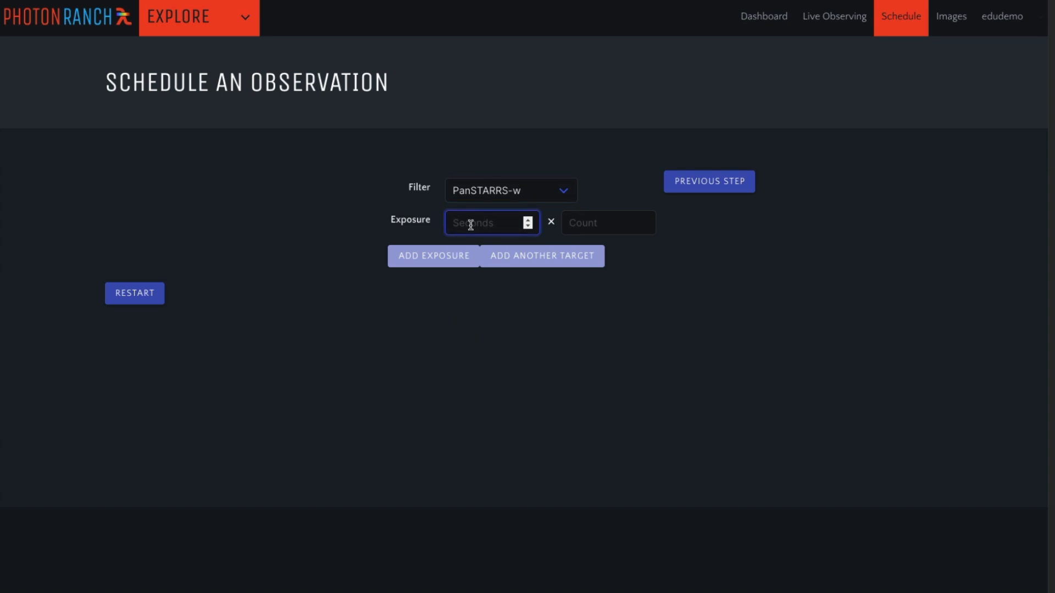
{"action": "type", "text": "120"}
{"action": "left_click", "coordinate": [626, 225]}
{"action": "type", "text": "1"}
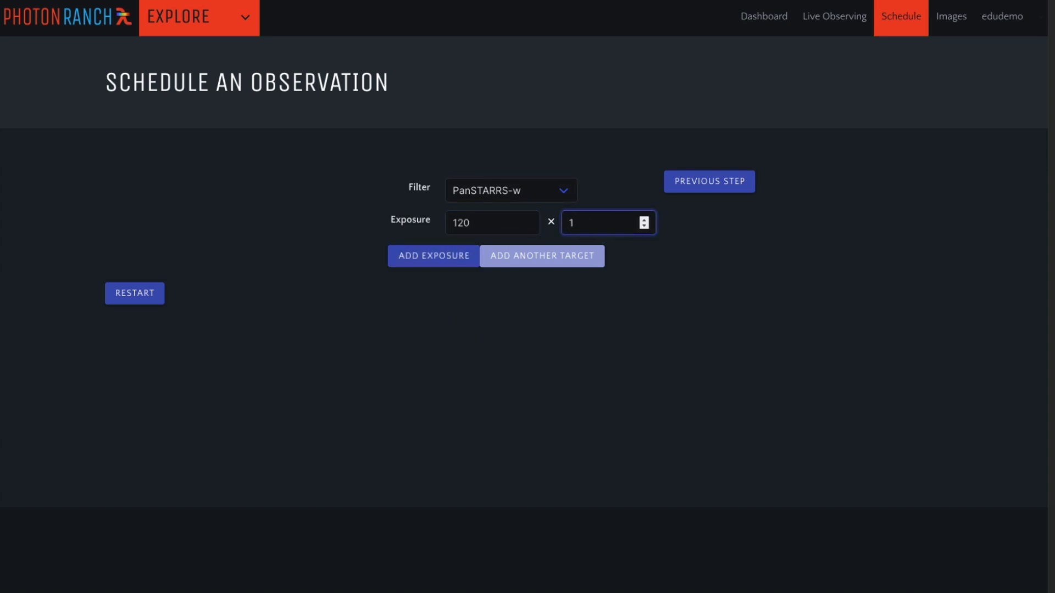
{"action": "left_click", "coordinate": [431, 265]}
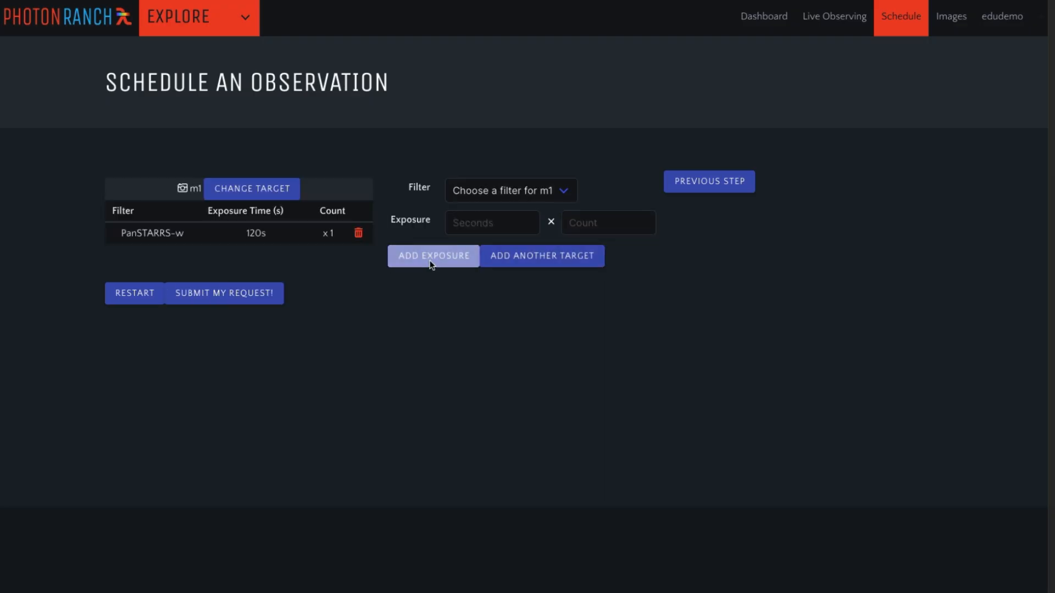
- Add one 120-second exposure with the Bessell-V filter, submit the m1 request and check the scheduled requests
{"action": "left_click", "coordinate": [503, 194]}
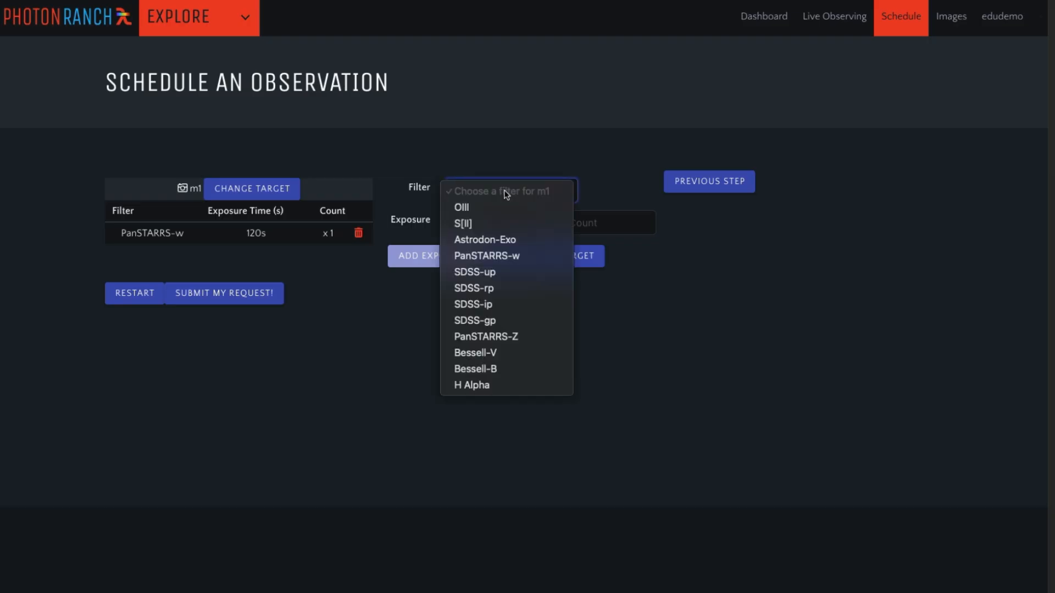
{"action": "left_click", "coordinate": [497, 352]}
{"action": "left_click", "coordinate": [473, 225]}
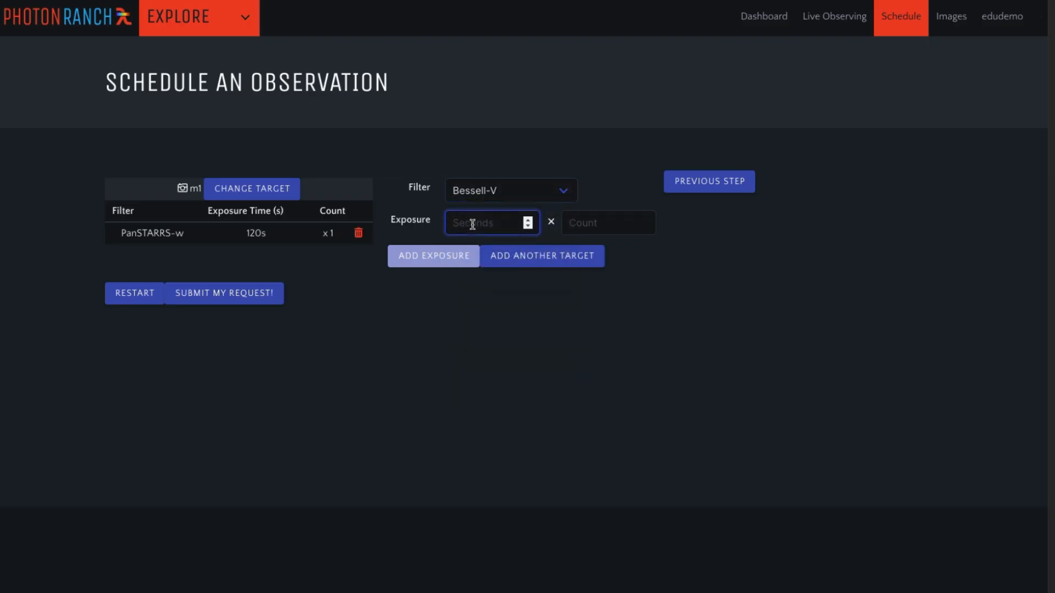
{"action": "type", "text": "120"}
{"action": "left_click", "coordinate": [634, 225]}
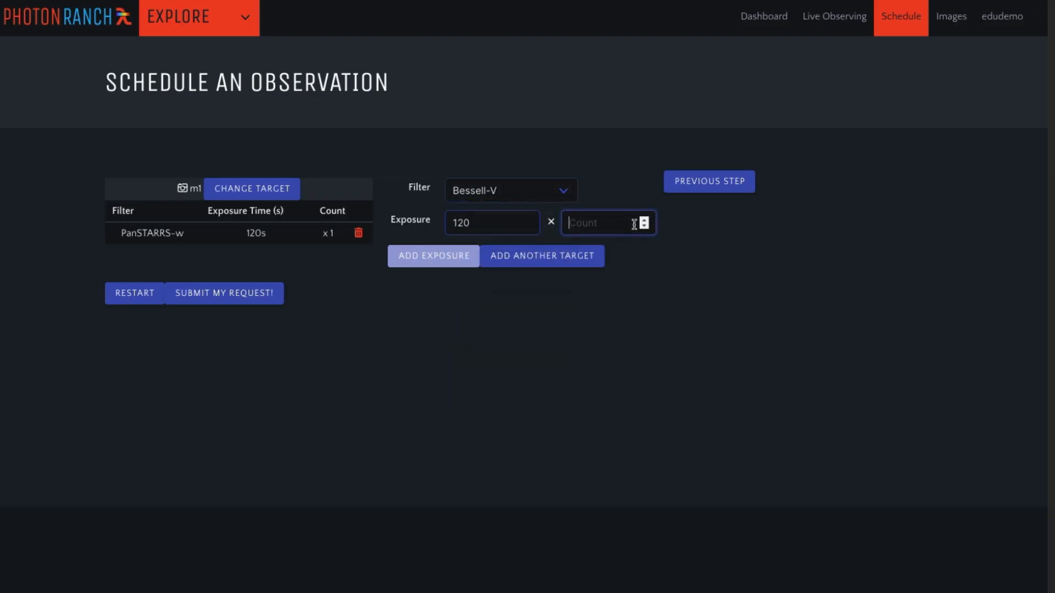
{"action": "type", "text": "1"}
{"action": "left_click", "coordinate": [423, 255]}
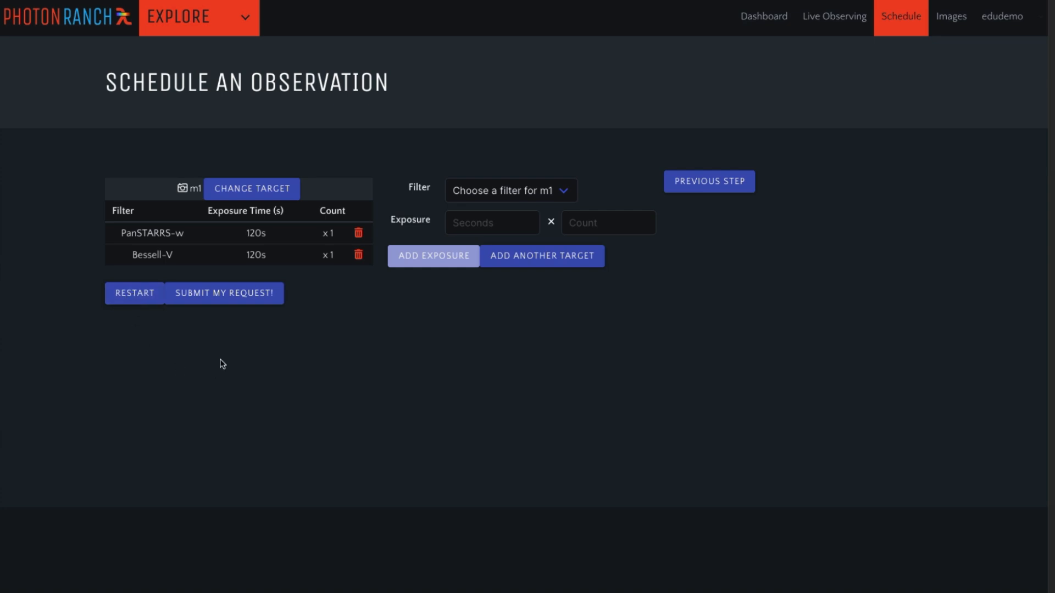
{"action": "left_click", "coordinate": [223, 294]}
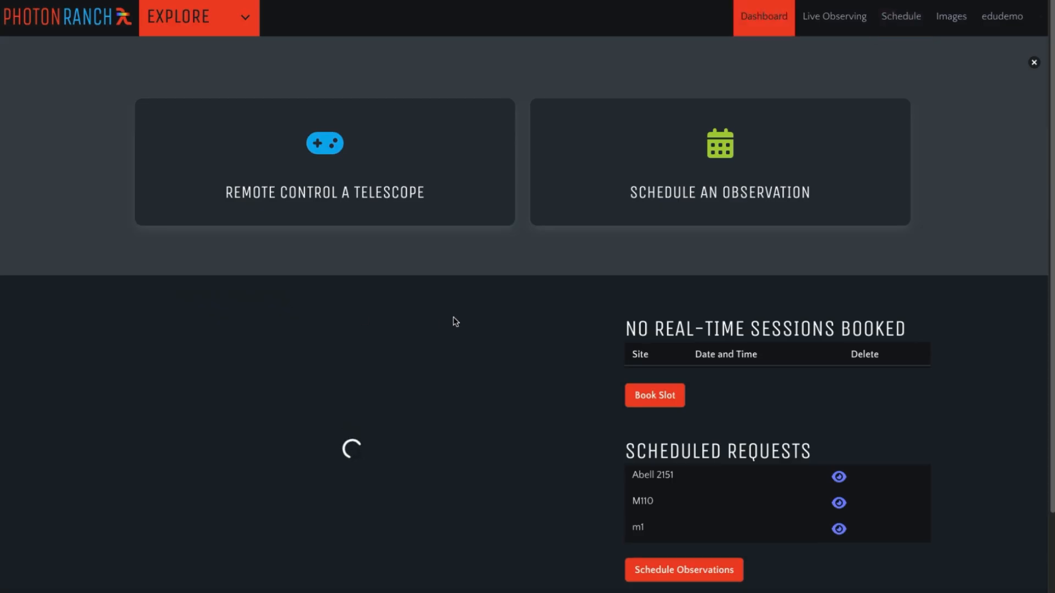
{"action": "scroll", "coordinate": [506, 328], "scroll_direction": "down", "scroll_amount": 1}
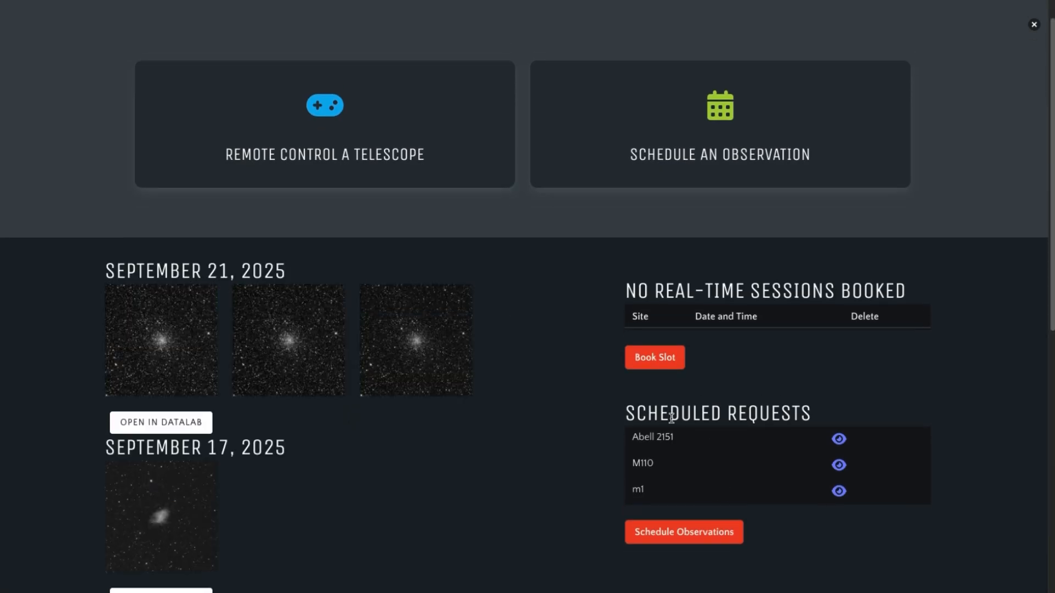